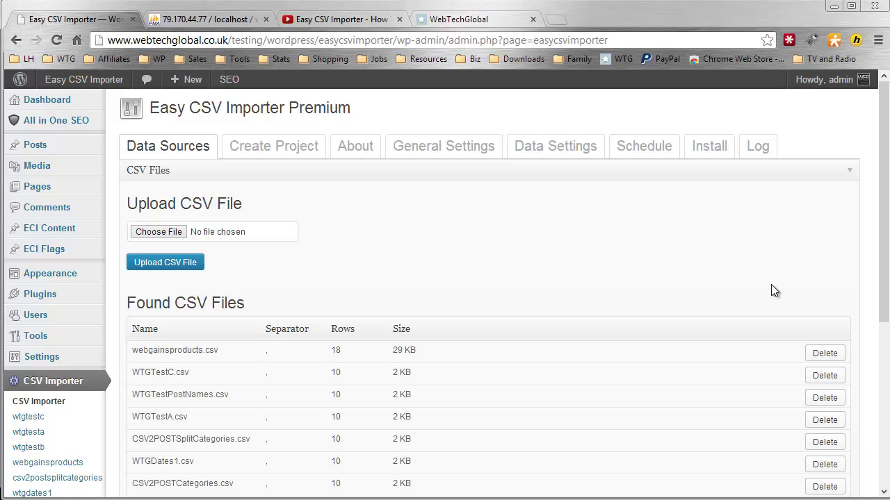
# Upload the file WTGTestB.csv as a new CSV data source
pyautogui.click(155, 234)
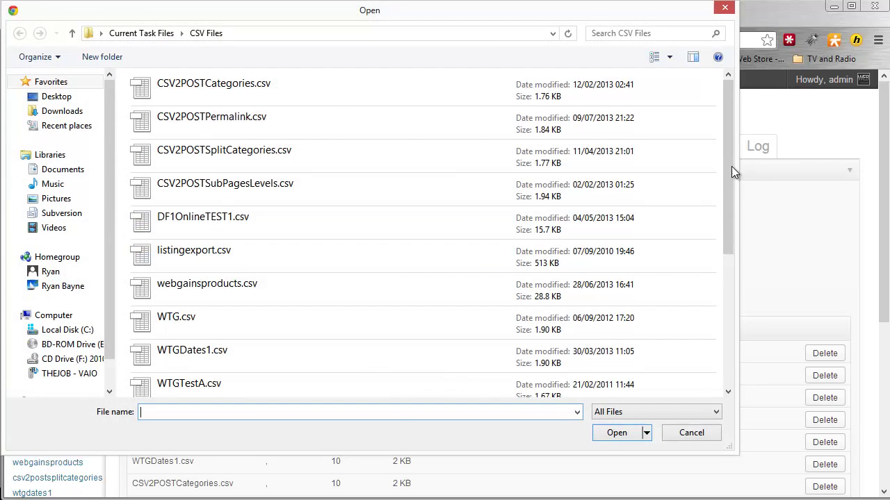
pyautogui.moveTo(729, 207); pyautogui.dragTo(731, 288)
pyautogui.click(424, 183)
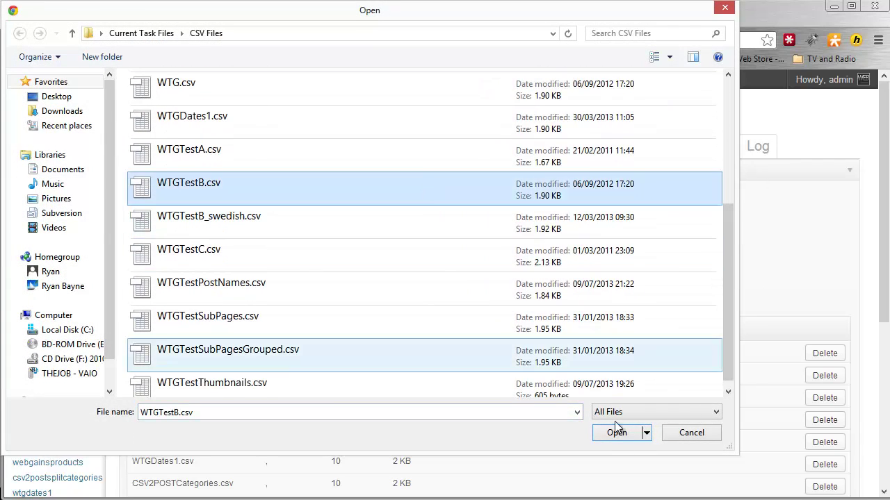
pyautogui.click(629, 435)
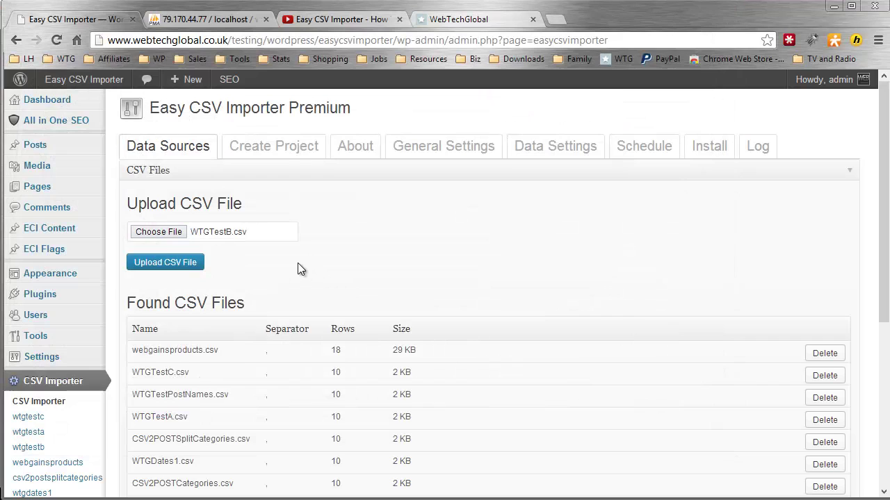
pyautogui.click(186, 263)
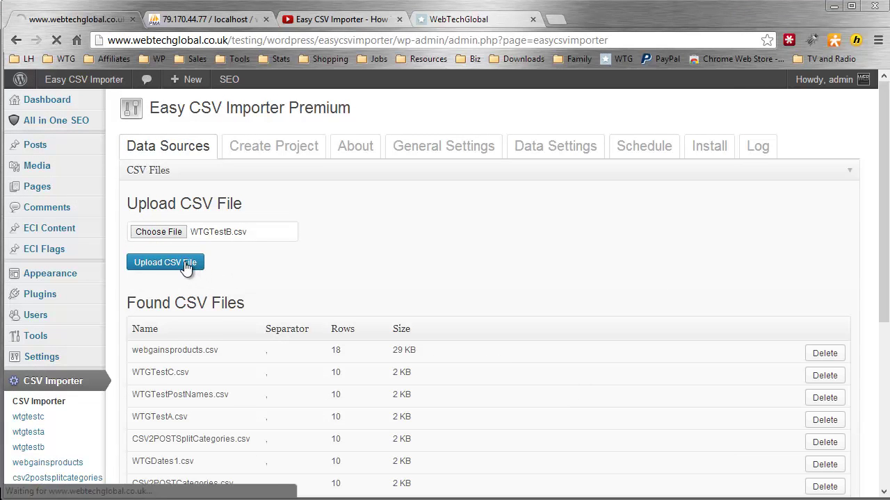
# Create a new project from WTGTestB.csv, checking its separator, column and row details first
pyautogui.click(253, 295)
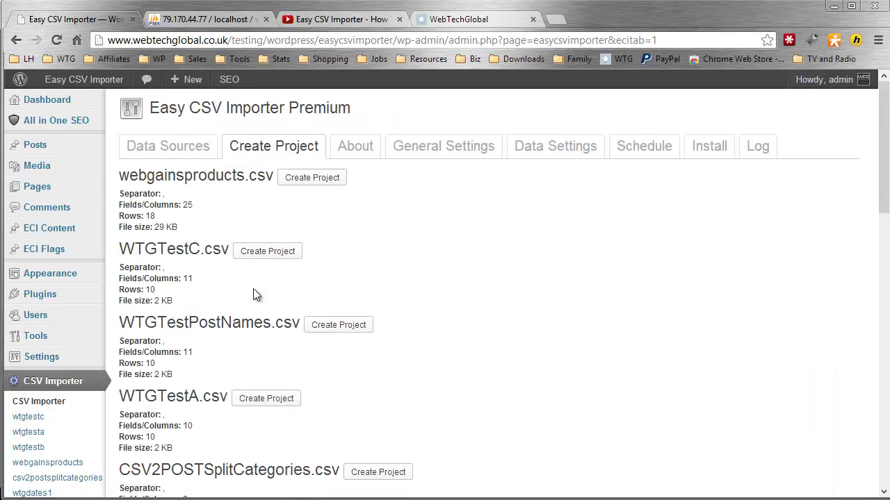
pyautogui.scroll(-2, 254, 292)
pyautogui.scroll(-4, 253, 291)
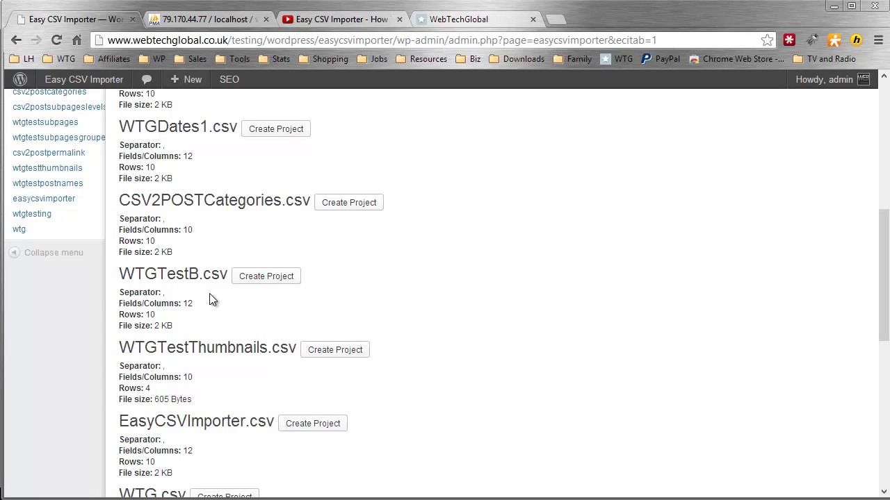
pyautogui.moveTo(124, 292); pyautogui.dragTo(195, 320)
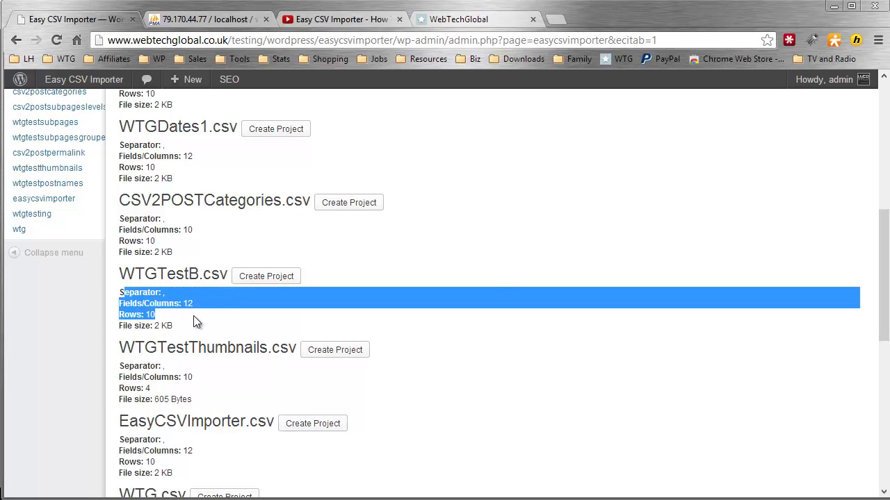
pyautogui.click(208, 314)
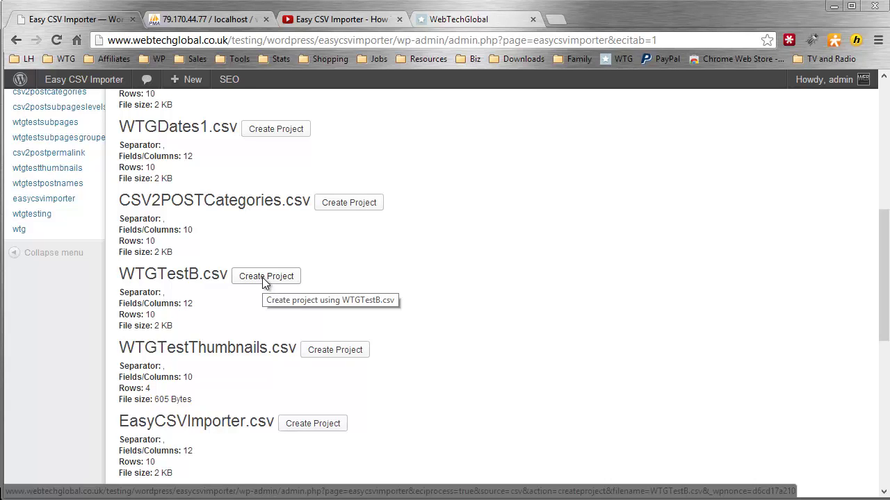
pyautogui.click(264, 278)
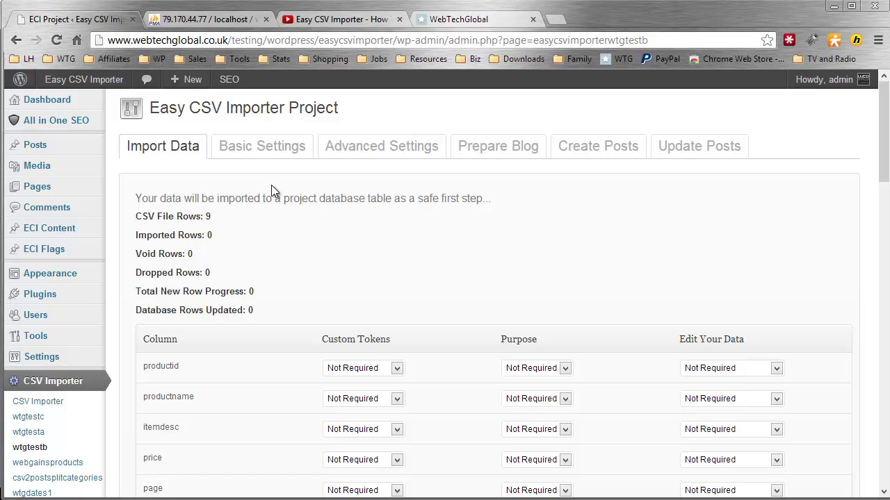
# Switch to phpMyAdmin, reload the database and examine the column structure of the ecsvi_wtgtestb table
pyautogui.click(186, 19)
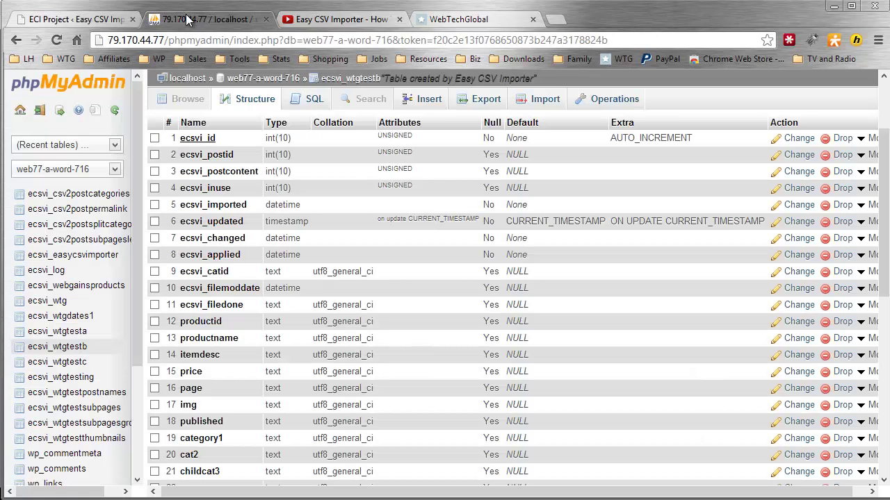
pyautogui.press('F5')
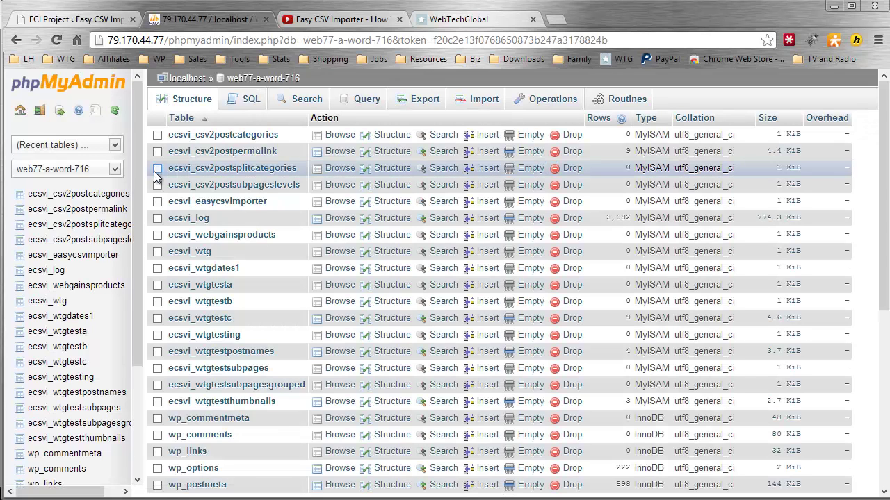
pyautogui.scroll(-1, 141, 207)
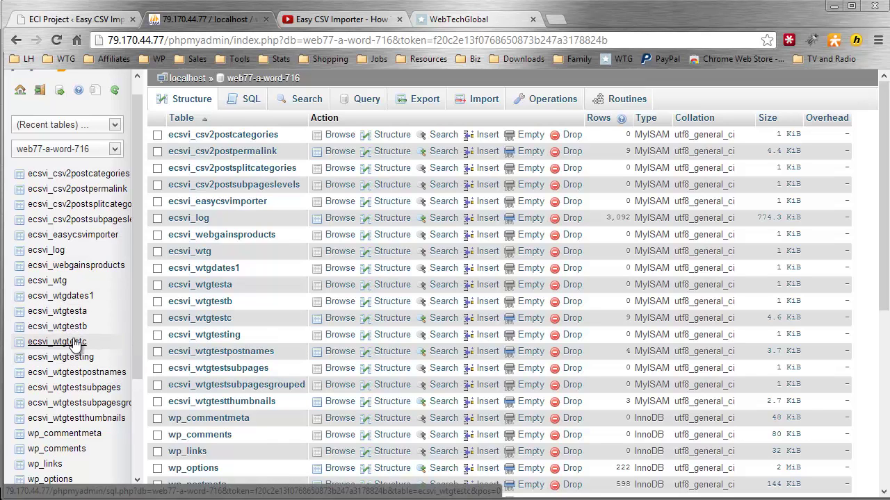
pyautogui.click(48, 326)
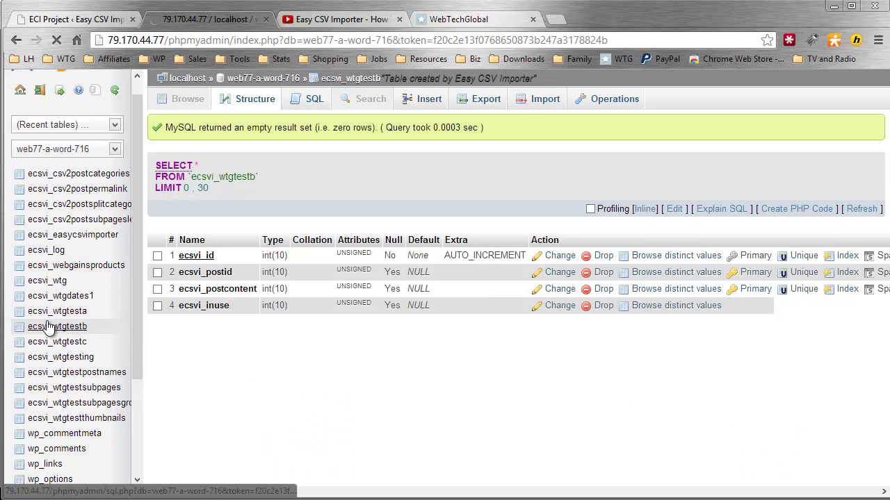
pyautogui.scroll(-3, 277, 297)
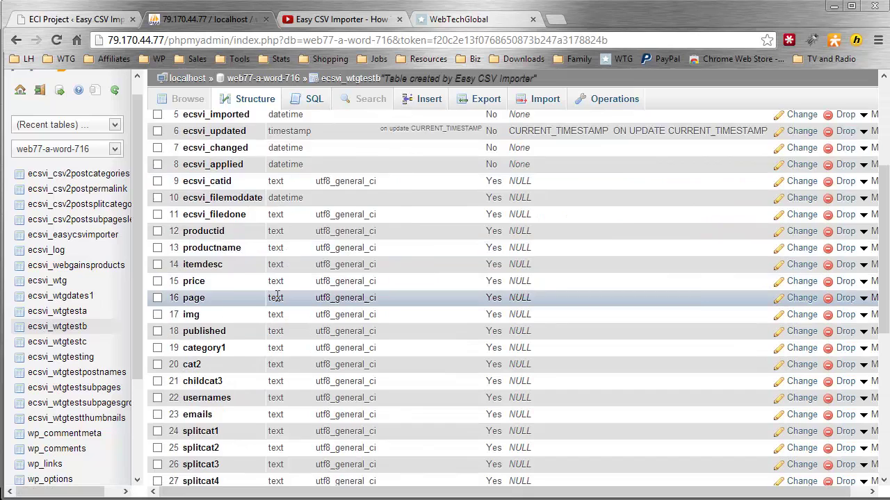
pyautogui.scroll(3, 277, 298)
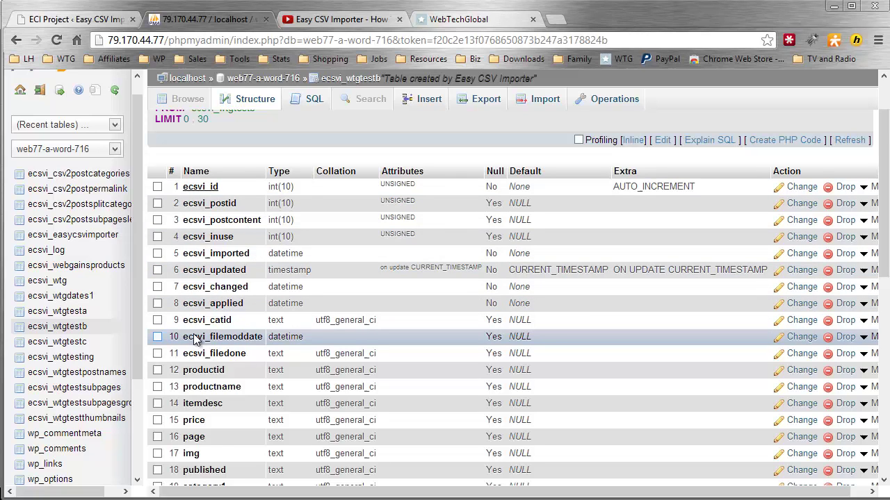
pyautogui.scroll(-1, 193, 333)
pyautogui.scroll(-1, 194, 334)
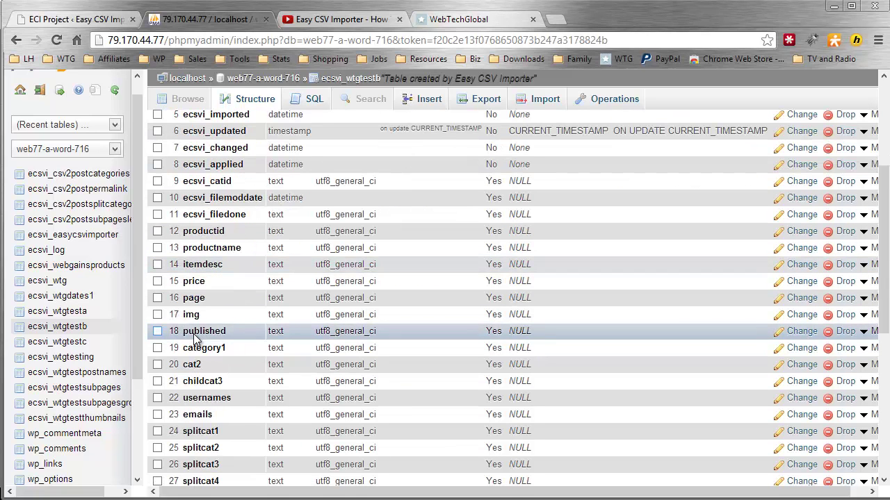
pyautogui.scroll(-2, 197, 339)
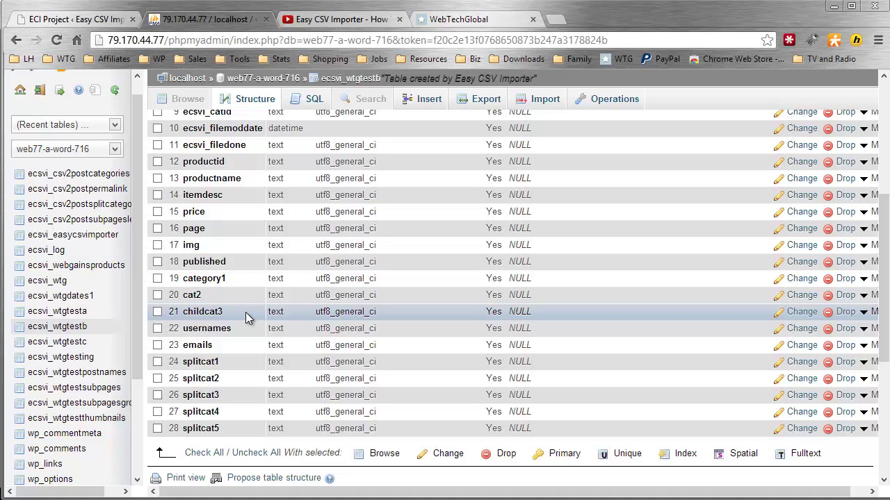
# Return to the wtgtestb project in WordPress and import all CSV rows, with column options at Not Required and data declared free of duplicates
pyautogui.click(77, 27)
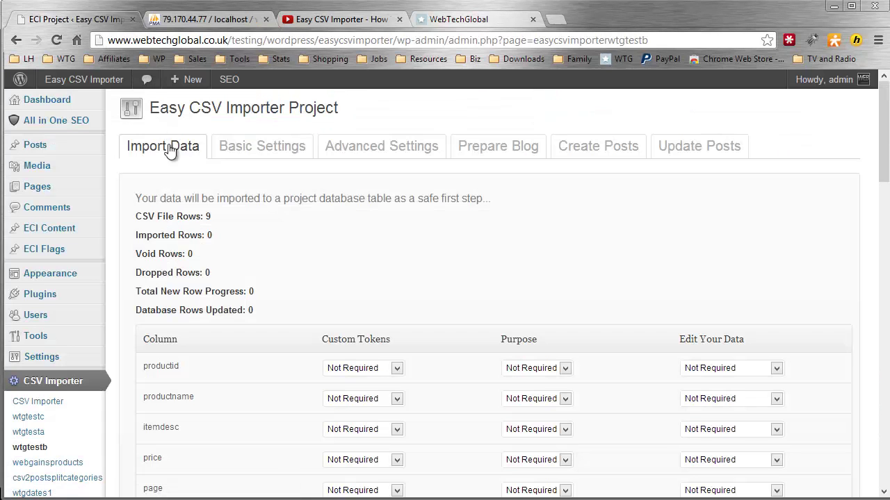
pyautogui.scroll(-5, 207, 211)
pyautogui.scroll(-3, 207, 210)
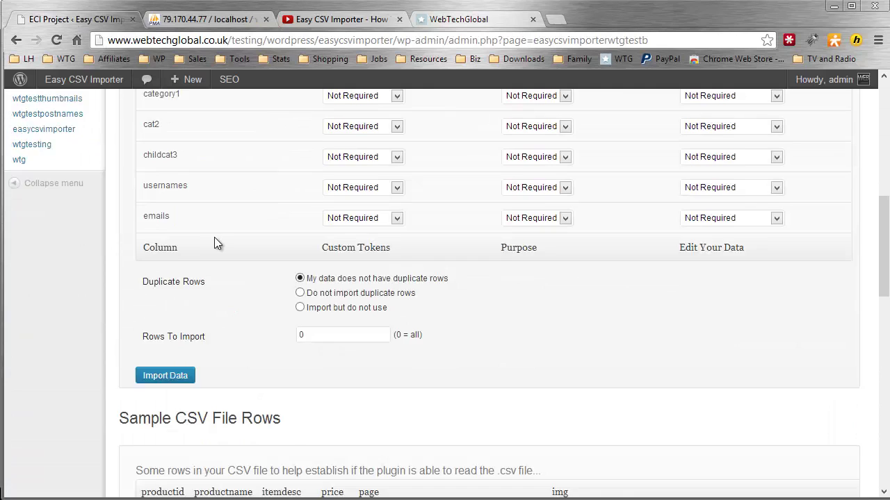
pyautogui.scroll(4, 214, 240)
pyautogui.scroll(2, 216, 245)
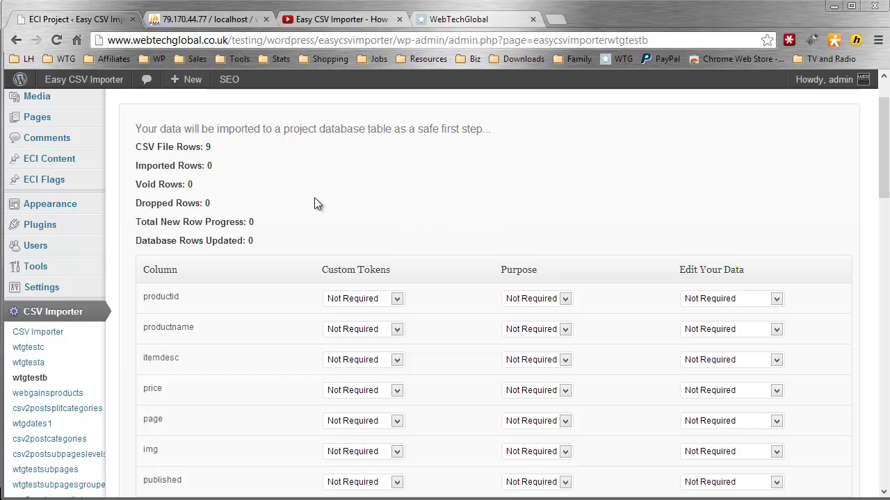
pyautogui.scroll(-5, 314, 204)
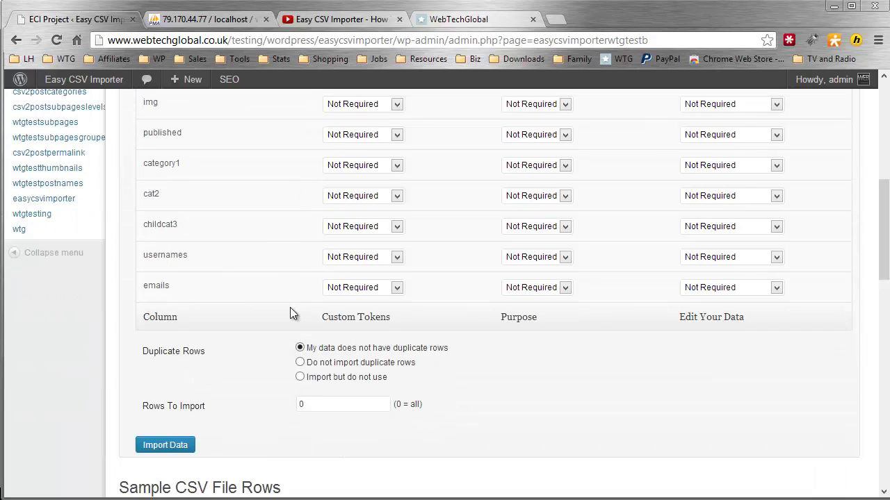
pyautogui.click(174, 448)
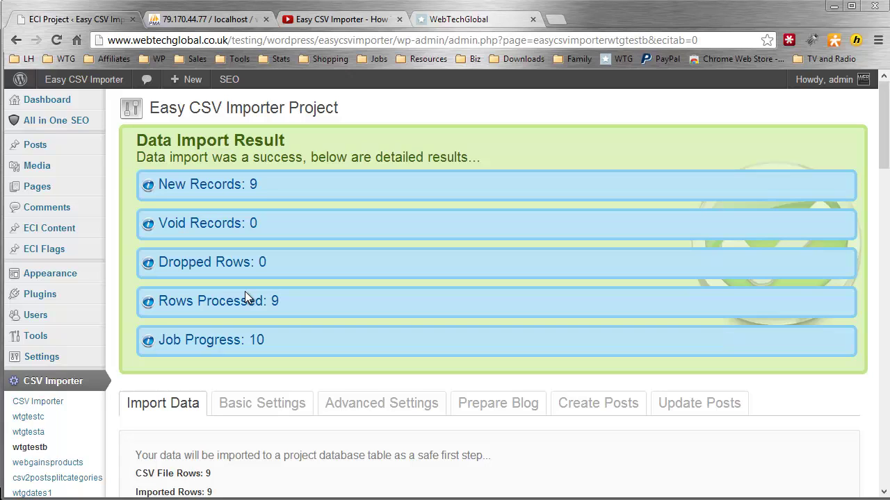
# Review the import result, then open the project's basic settings and examine the column tokens below the content template
pyautogui.scroll(-1, 244, 291)
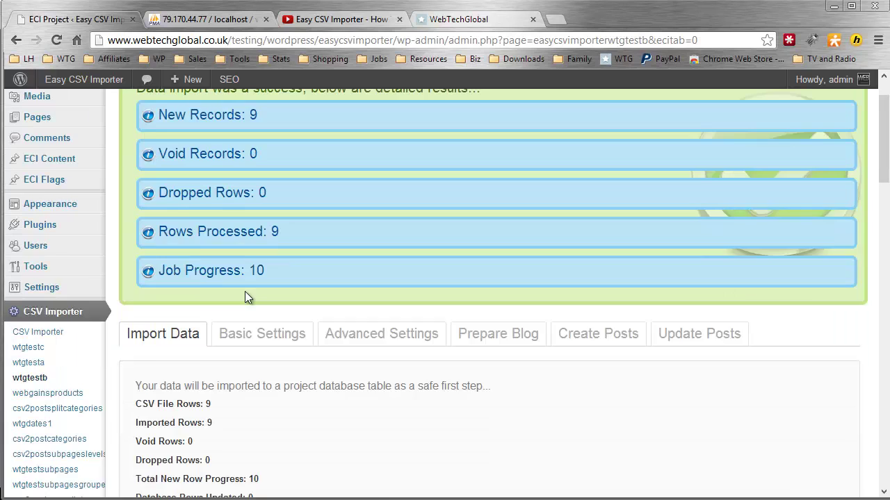
pyautogui.scroll(-1, 248, 286)
pyautogui.click(269, 265)
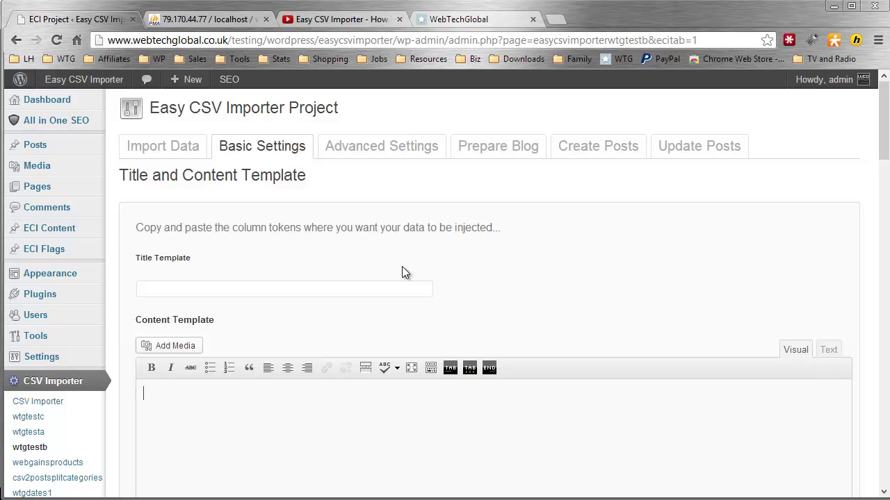
pyautogui.scroll(-9, 348, 272)
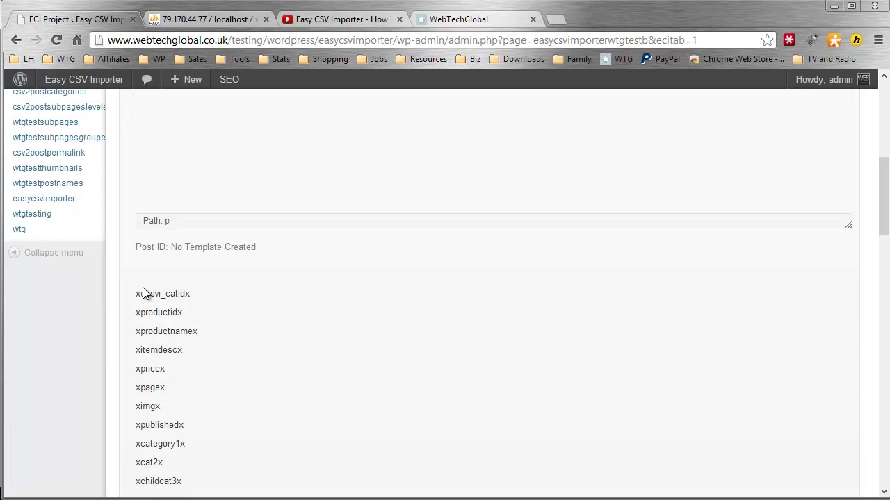
pyautogui.moveTo(136, 242); pyautogui.dragTo(205, 457)
pyautogui.click(185, 380)
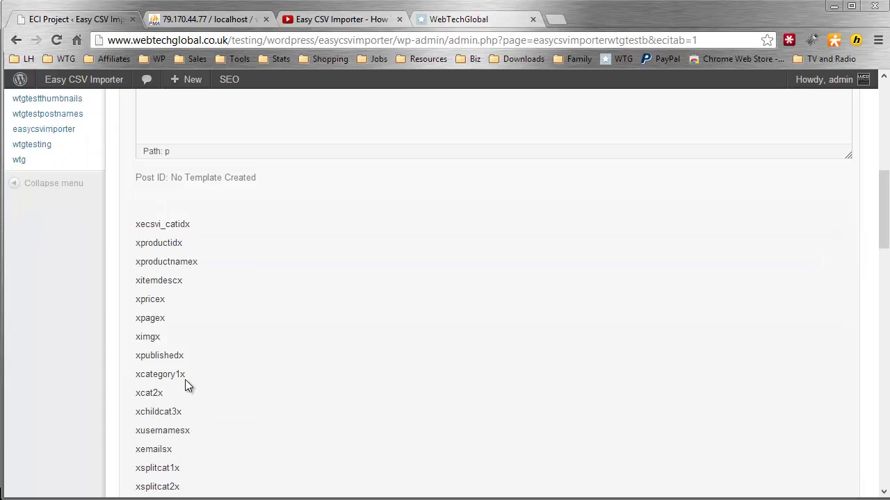
# Return to the project's data import settings and highlight the Rows To Import value
pyautogui.scroll(5, 219, 298)
pyautogui.scroll(2, 292, 252)
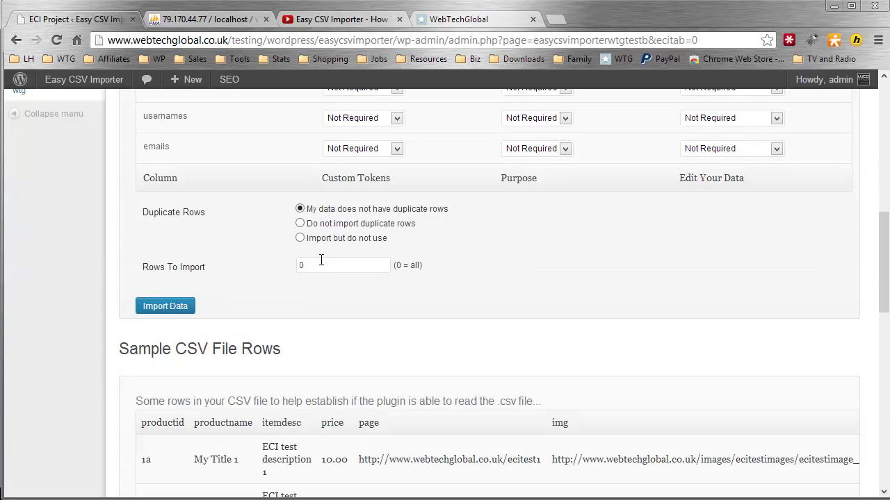
pyautogui.doubleClick(321, 260)
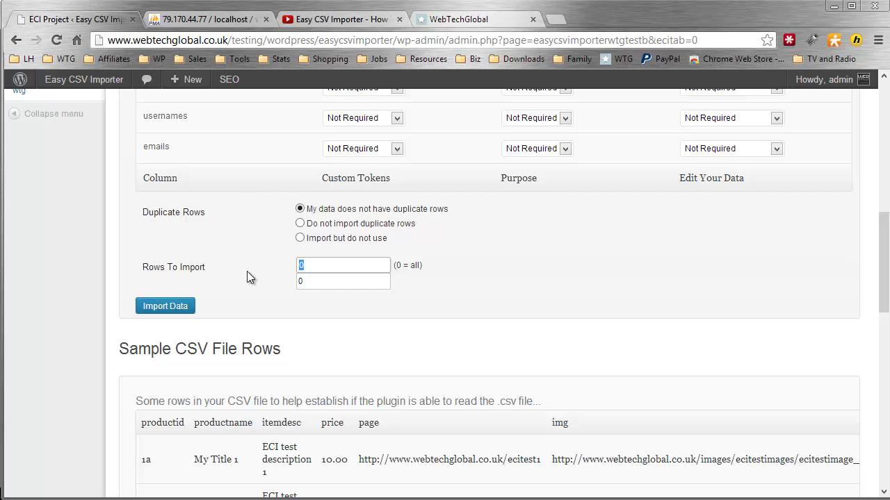
# Switch to phpMyAdmin and browse the imported records in the ecsvi_wtgtestb table
pyautogui.click(191, 18)
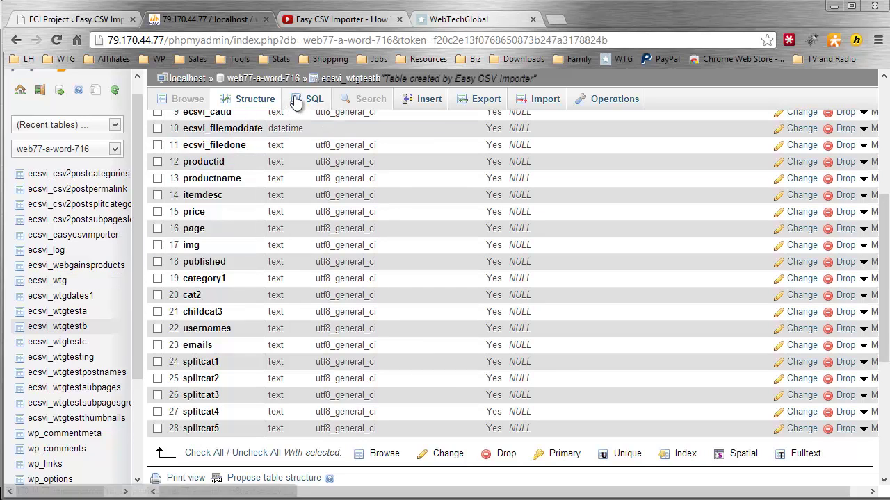
pyautogui.click(296, 101)
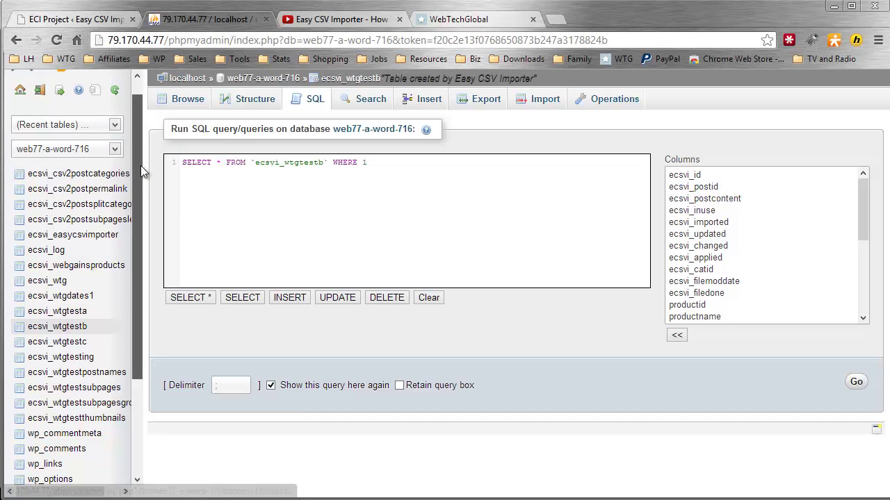
pyautogui.scroll(1, 141, 171)
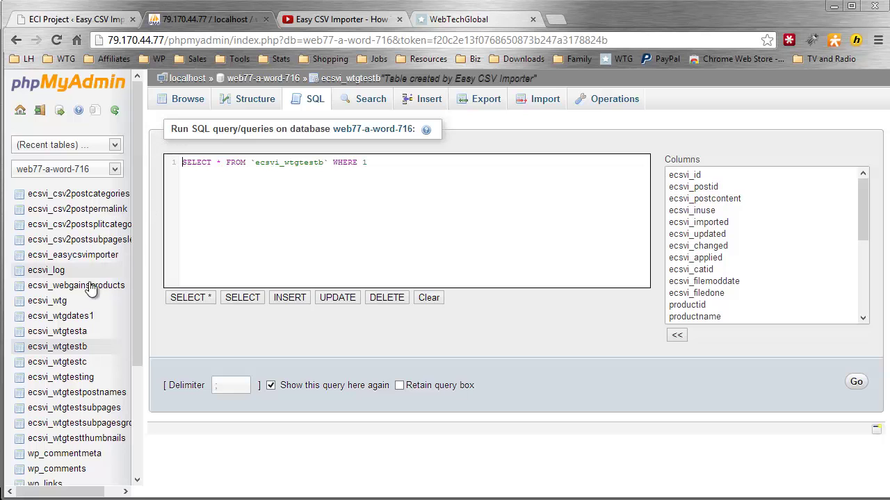
pyautogui.click(62, 347)
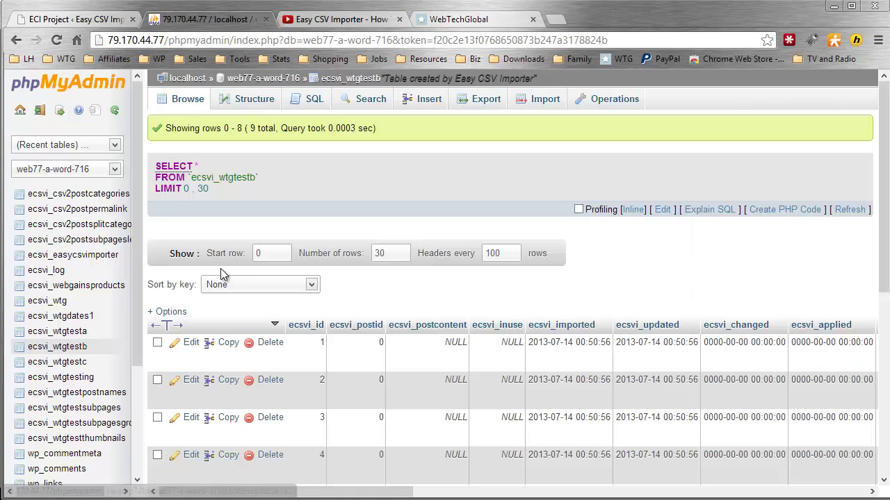
pyautogui.scroll(-4, 222, 271)
pyautogui.scroll(1, 233, 270)
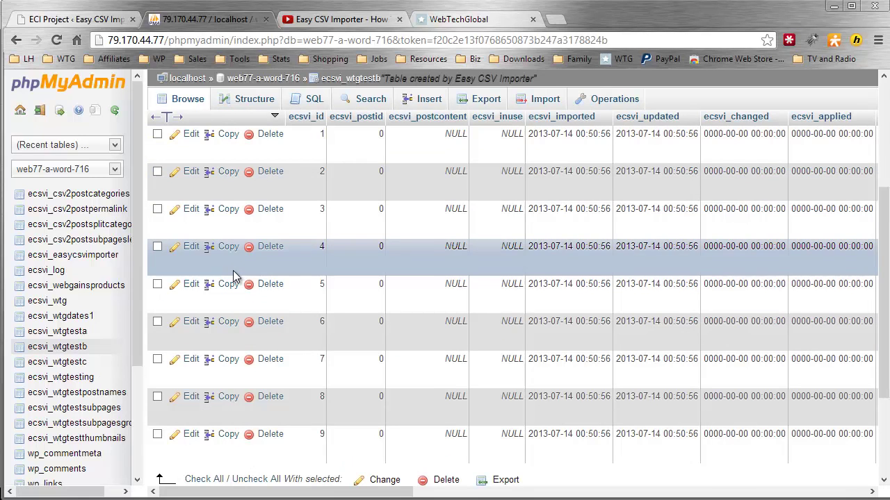
# Switch back to the WordPress project and review its import statistics, column options and duplicate row settings
pyautogui.click(78, 22)
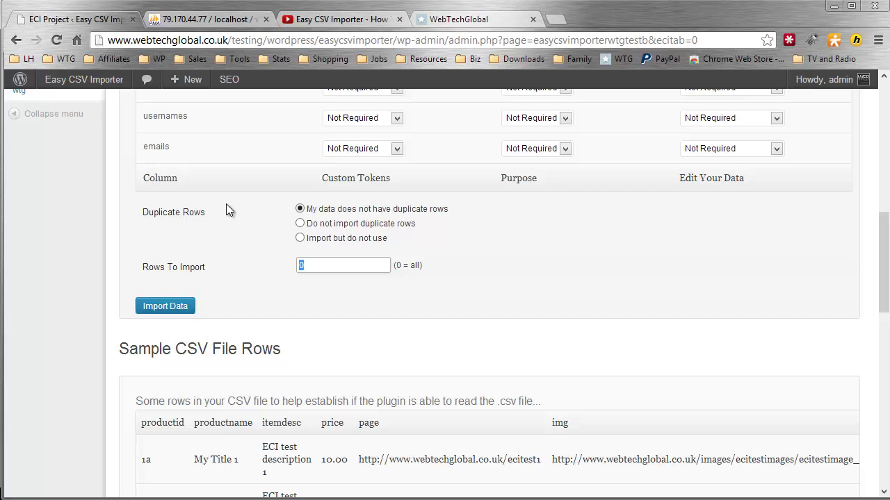
pyautogui.scroll(5, 226, 204)
pyautogui.scroll(1, 232, 221)
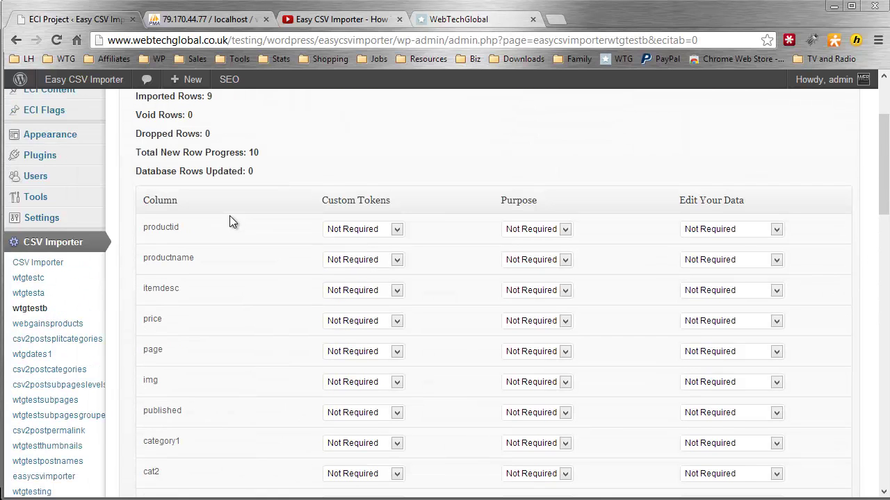
pyautogui.scroll(1, 233, 223)
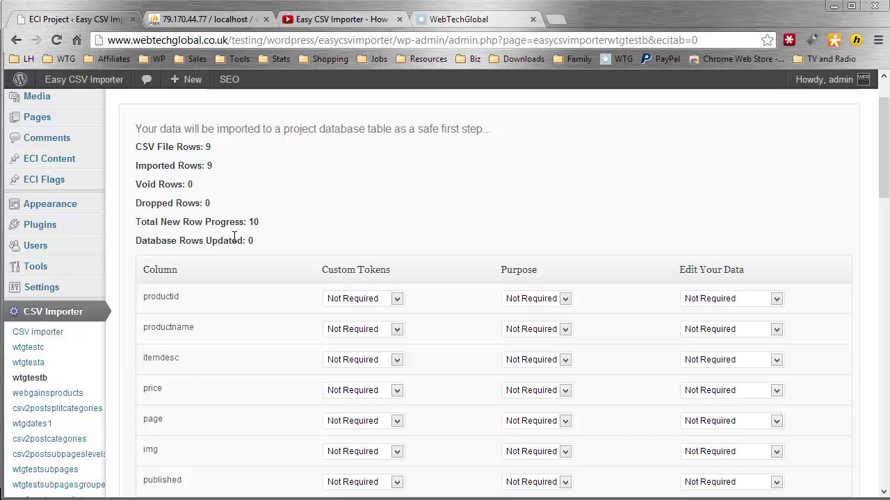
pyautogui.scroll(1, 234, 238)
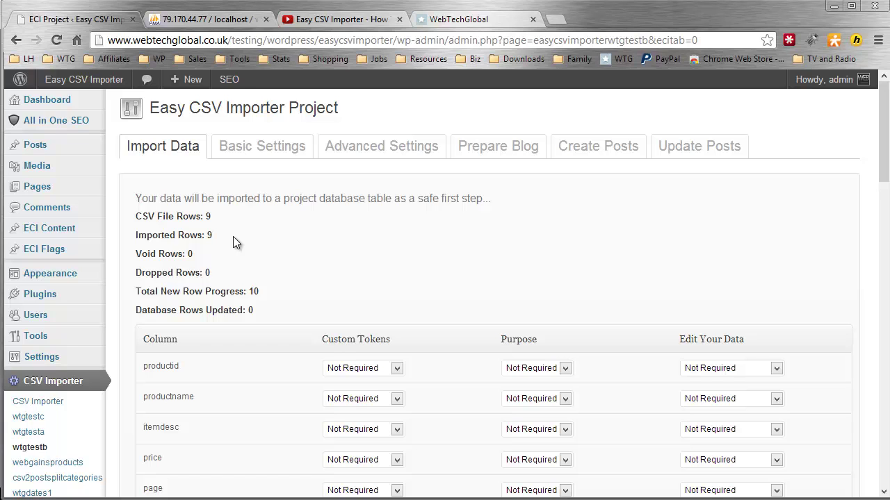
pyautogui.scroll(-1, 231, 237)
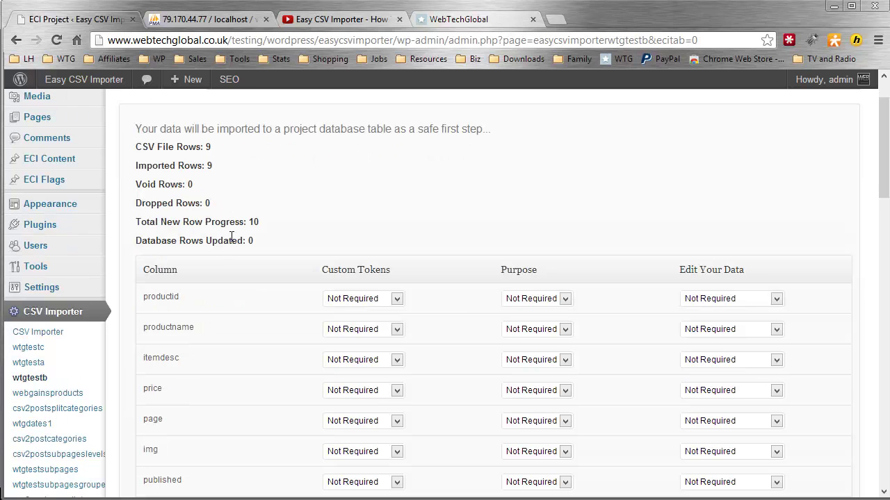
pyautogui.scroll(-6, 231, 238)
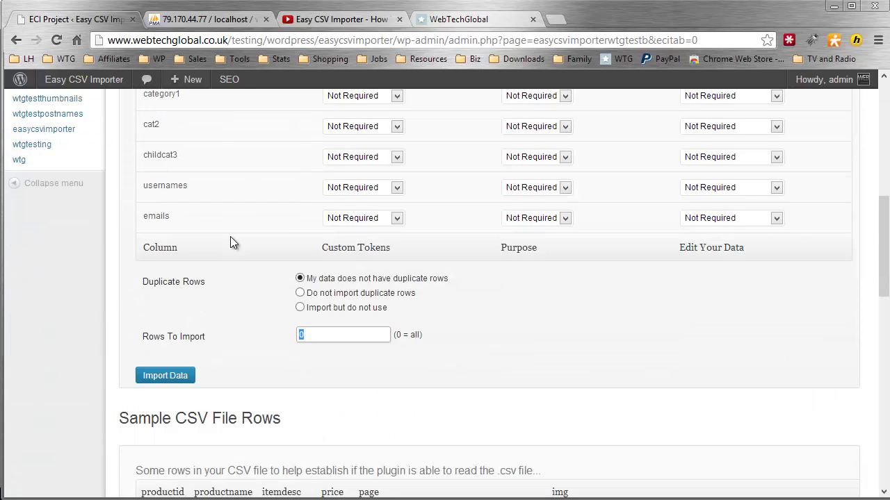
pyautogui.scroll(7, 230, 237)
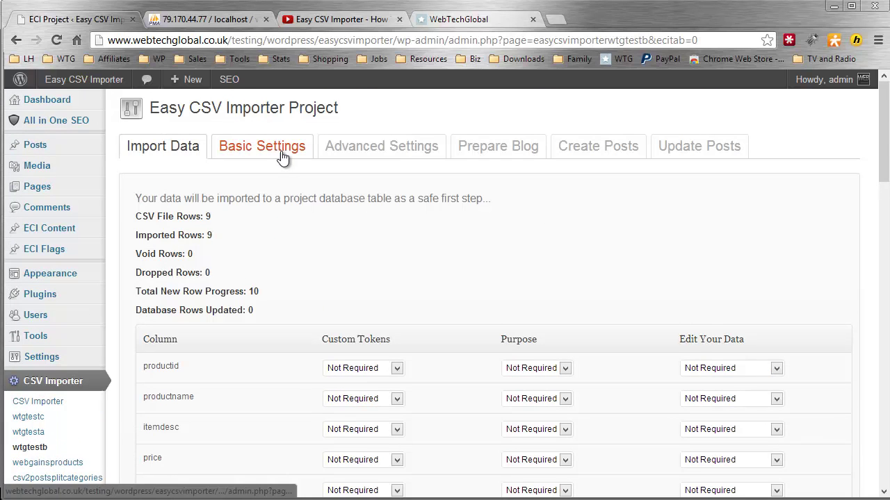